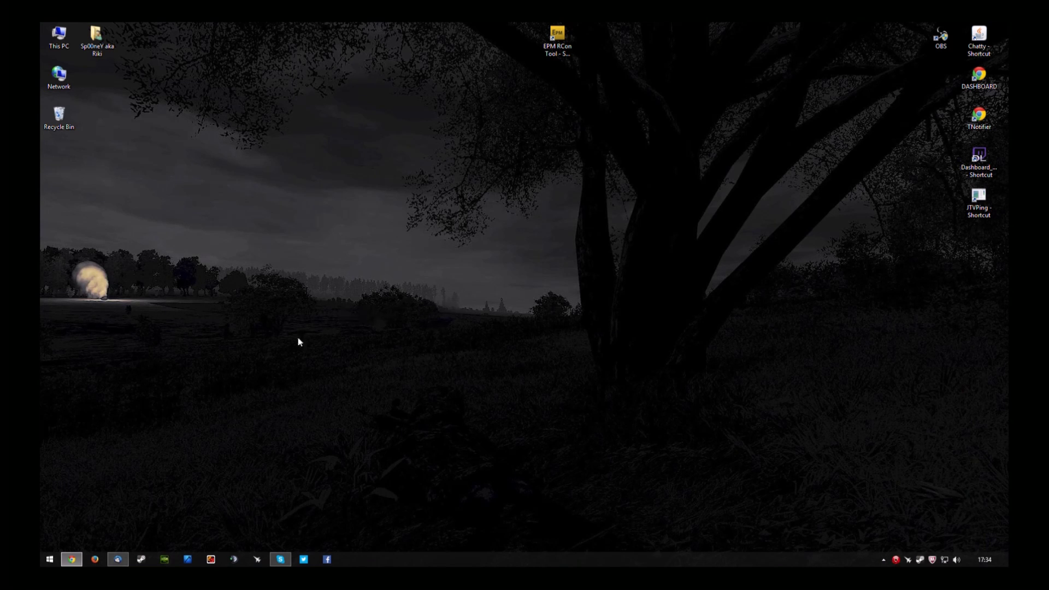
- Exit Steam completely and open the Registry Editor with regedit
right_click(921, 561)
left_click(912, 551)
key("super+s")
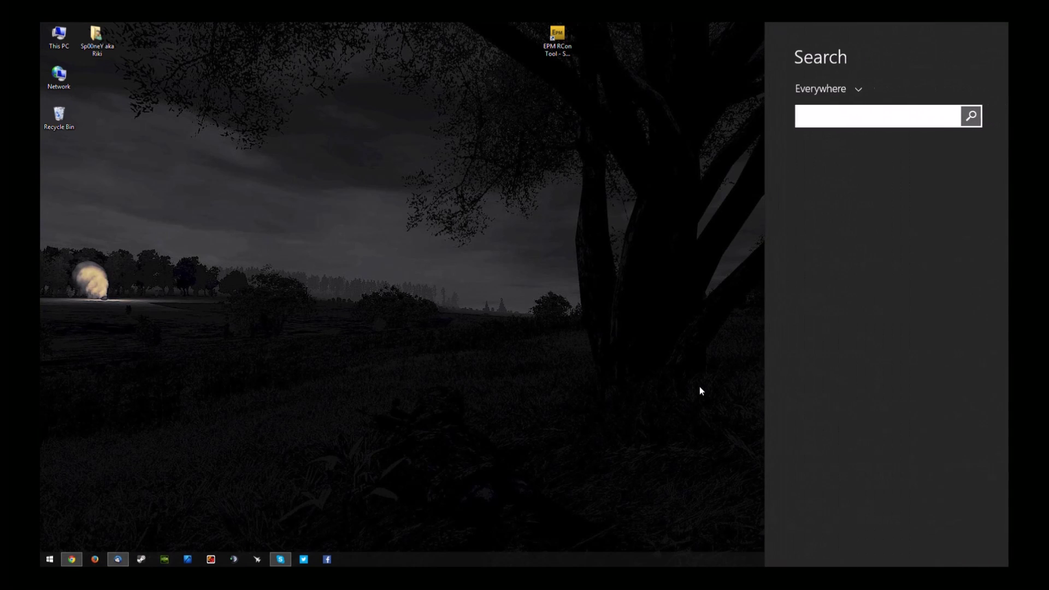
type("regedit")
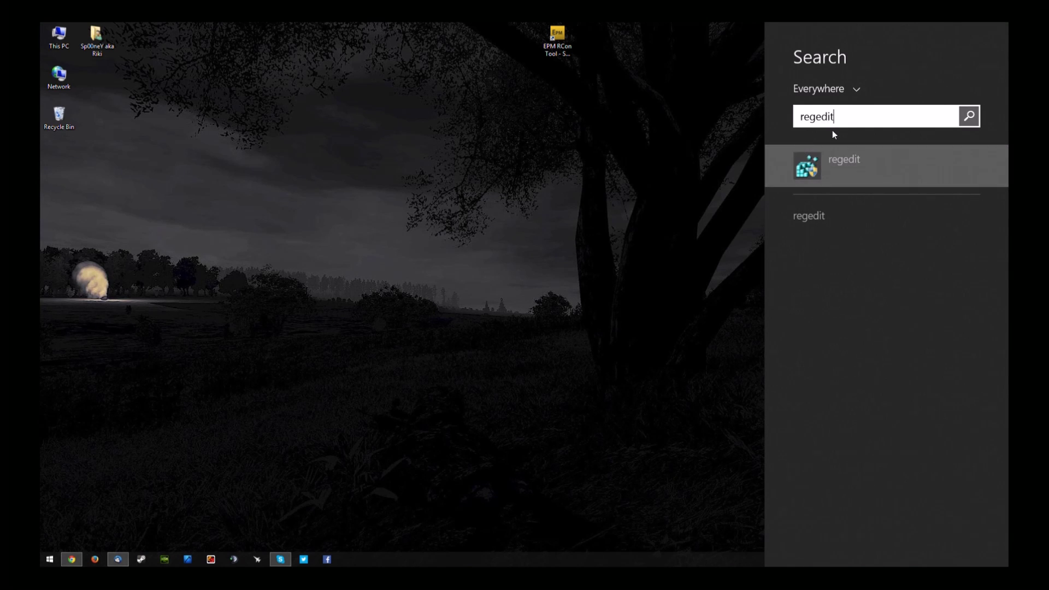
key("Return")
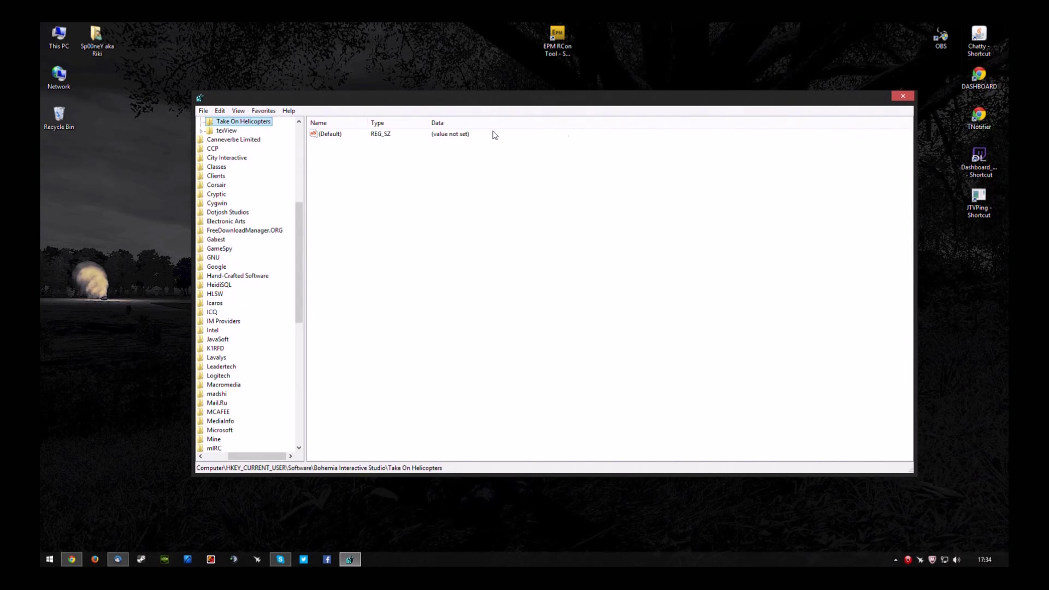
left_click_drag(507, 108, 445, 107)
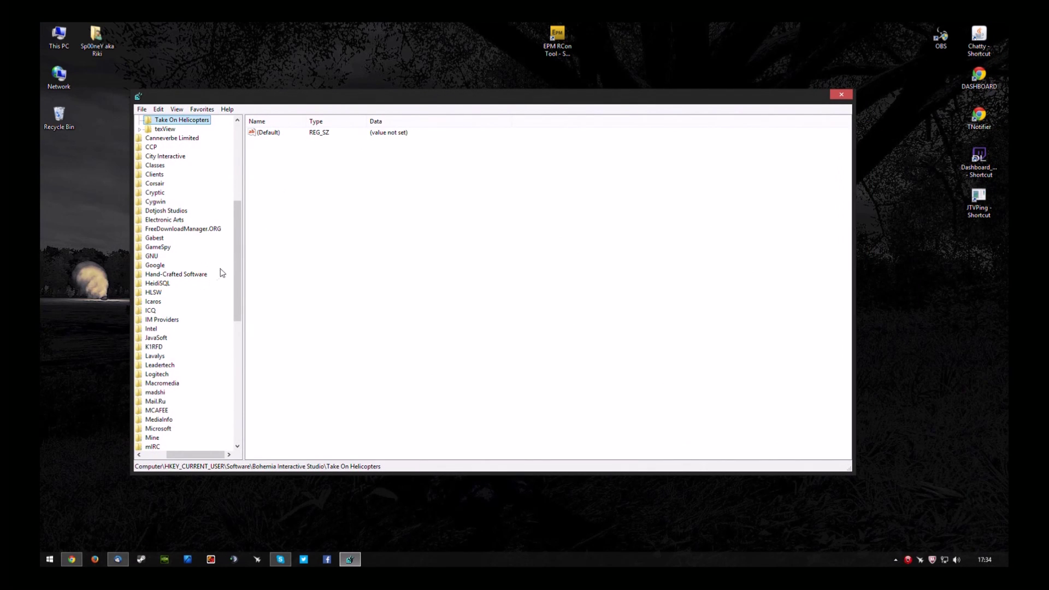
- Go to HKEY_CURRENT_USER\Software\Bohemia Interactive Studio in the registry and widen the key tree to show full key names
scroll(234, 251, "up", 5)
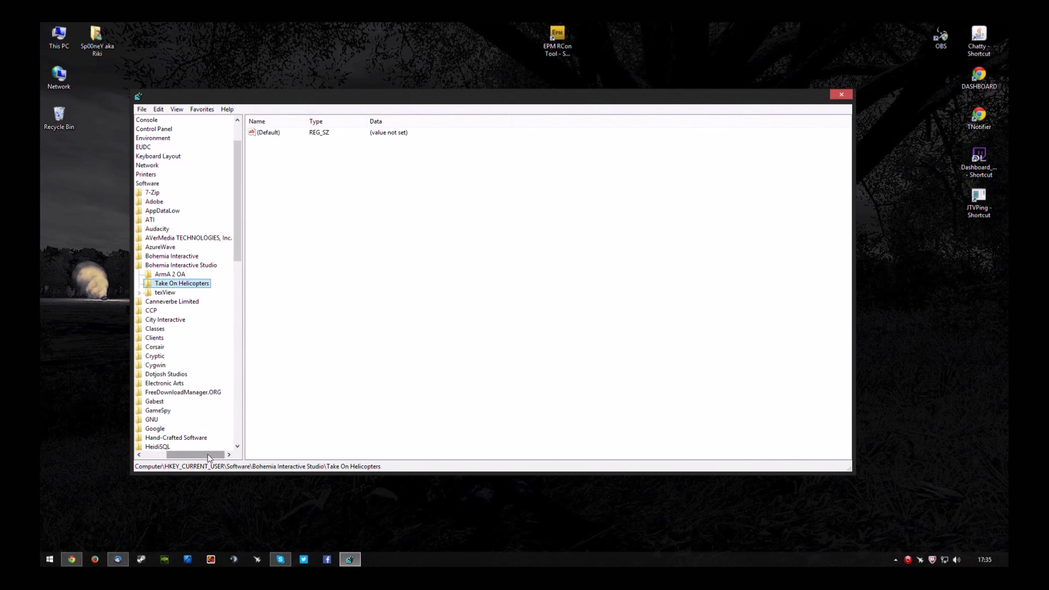
left_click_drag(197, 456, 155, 458)
scroll(234, 228, "up", 2)
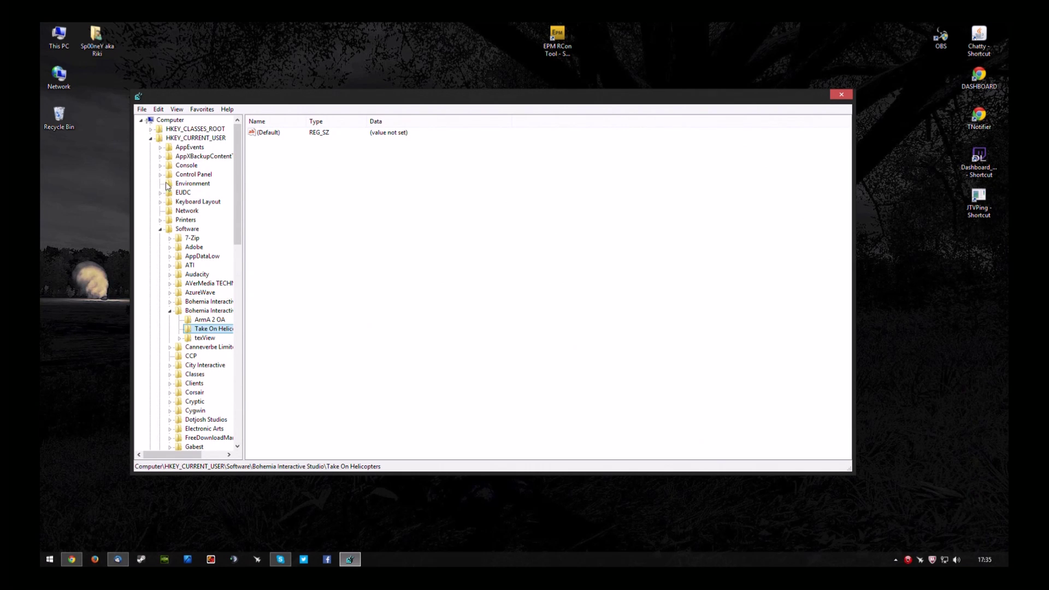
left_click(192, 230)
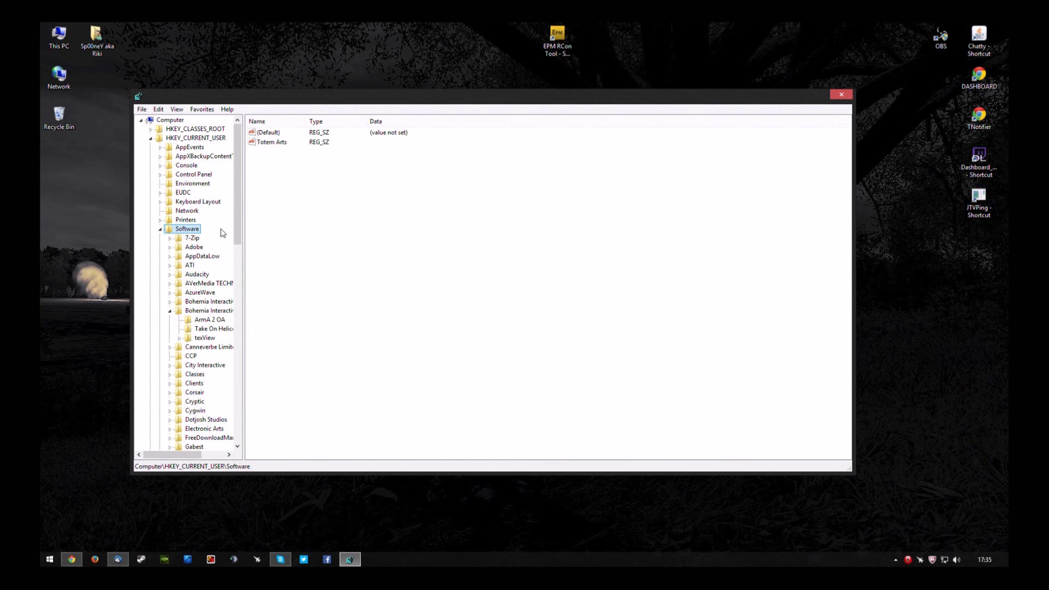
scroll(219, 234, "down", 2)
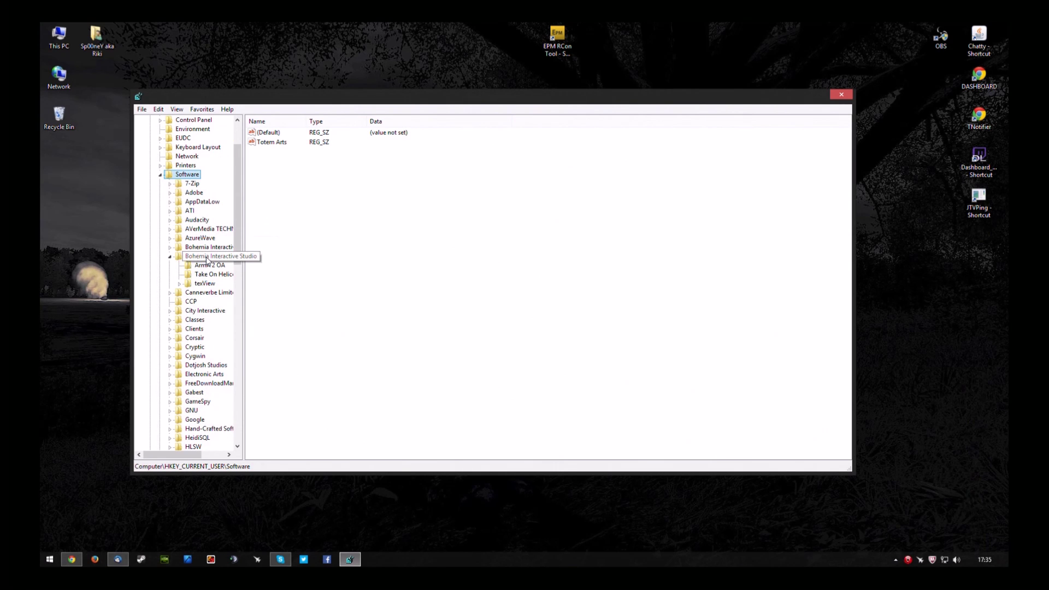
left_click(207, 258)
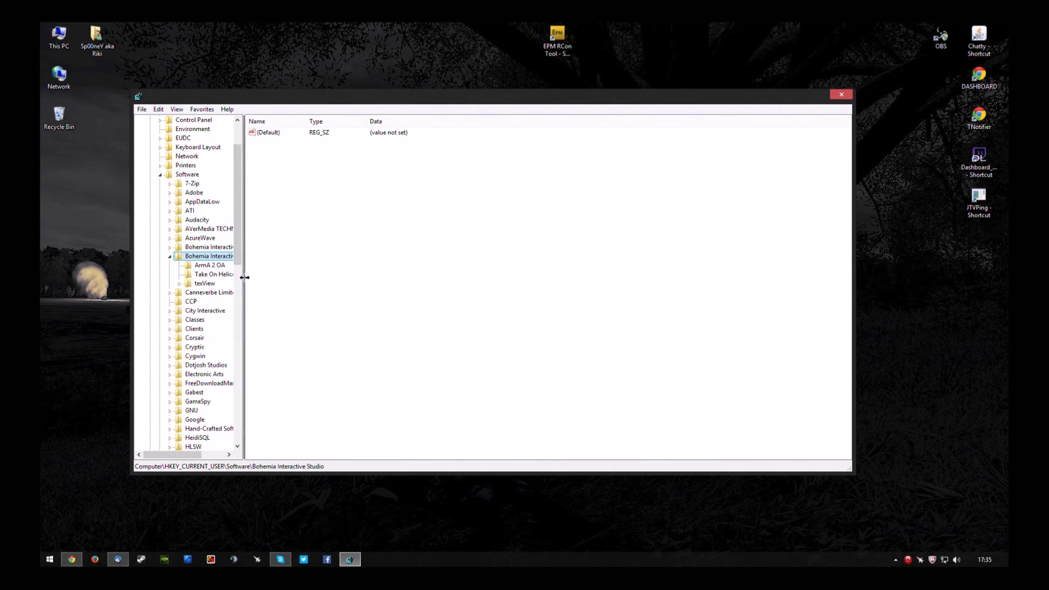
left_click_drag(245, 277, 282, 278)
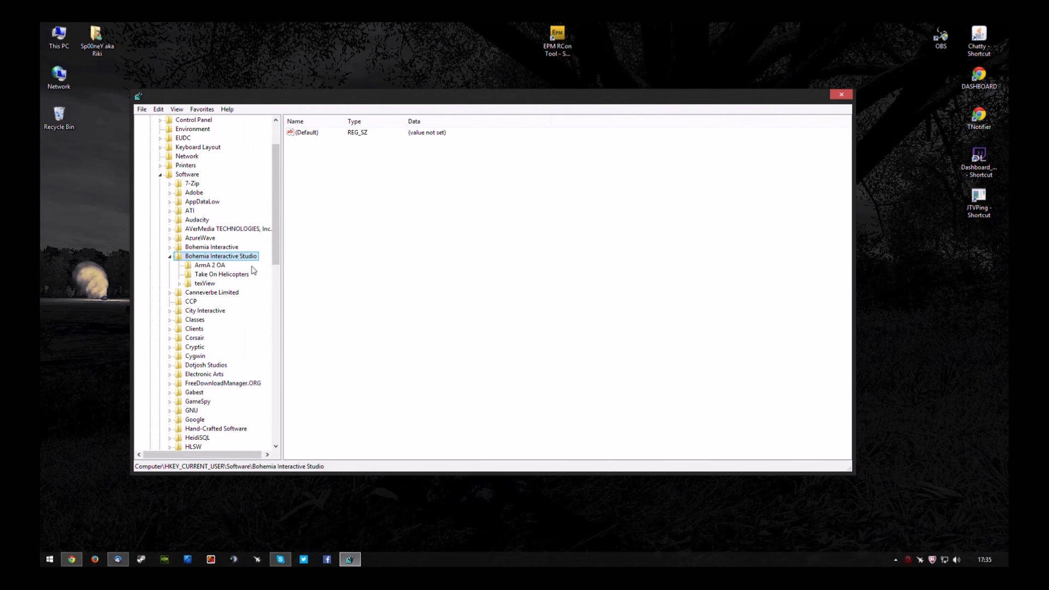
- Delete the ArmA 2 OA key under Bohemia Interactive Studio and close the Registry Editor
left_click(211, 266)
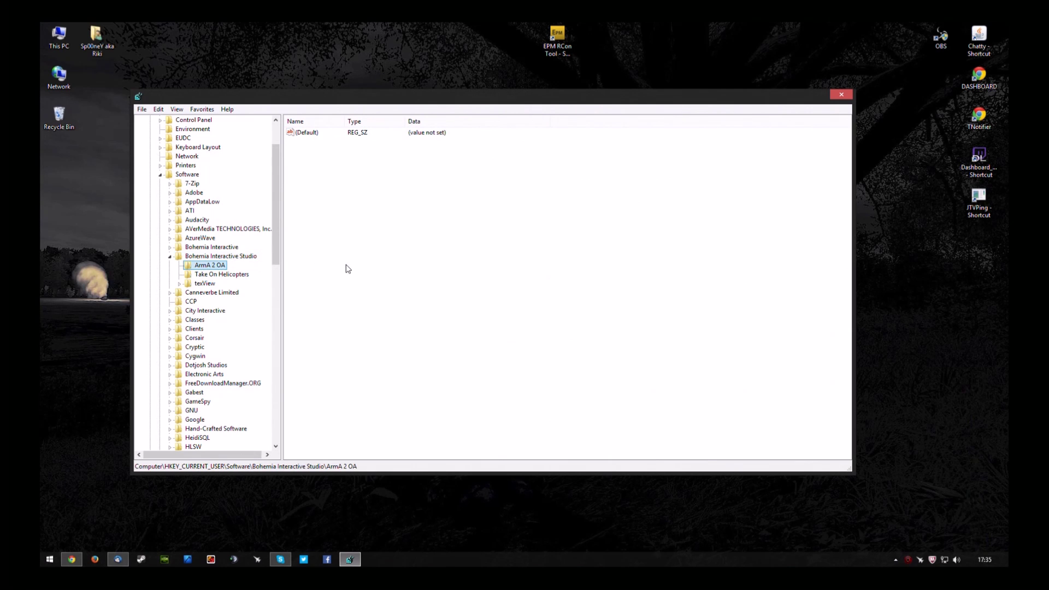
right_click(212, 267)
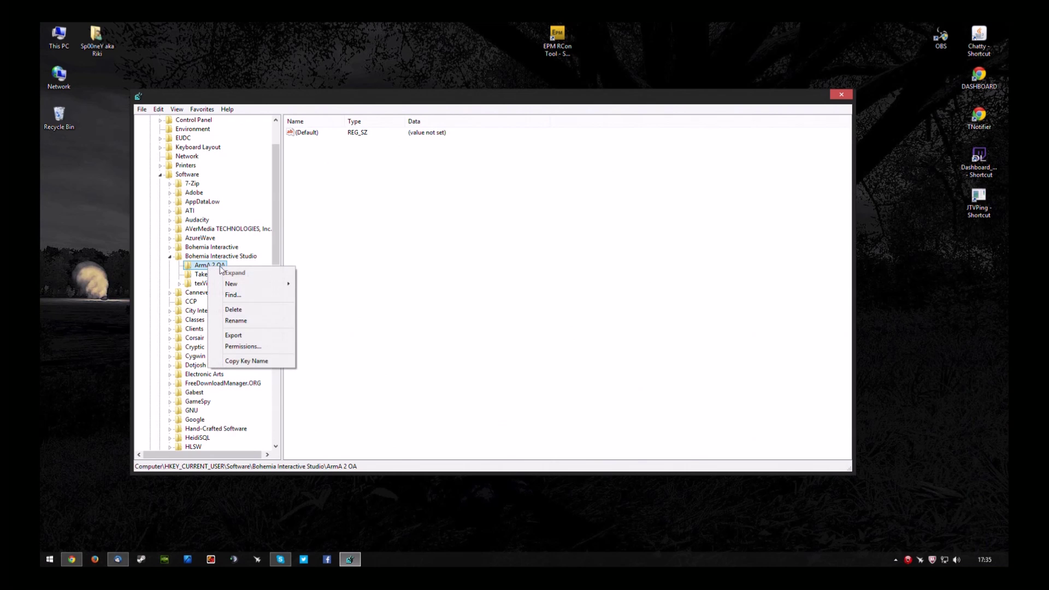
left_click(233, 309)
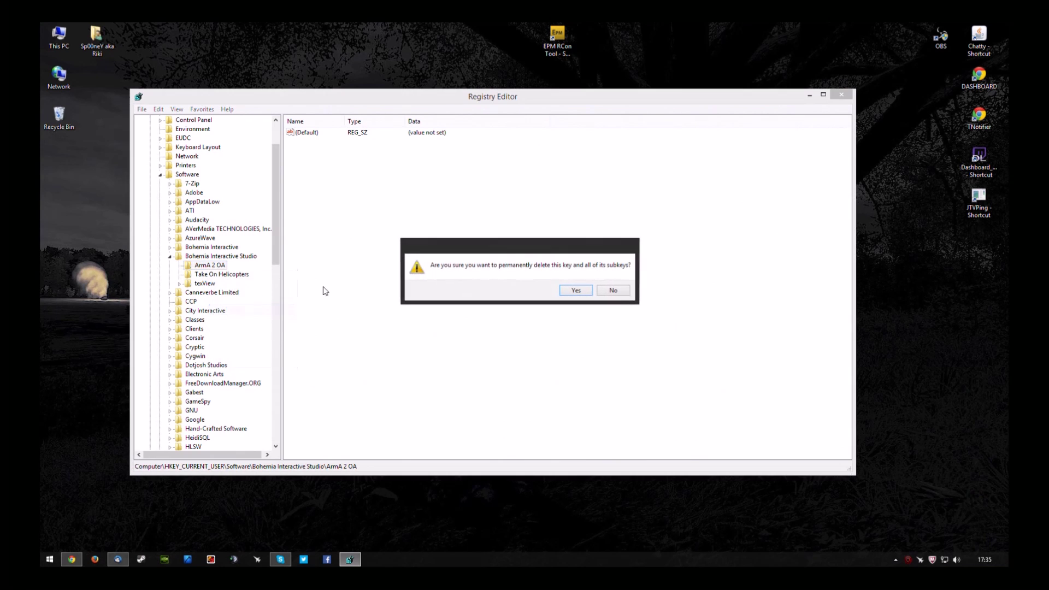
left_click(577, 291)
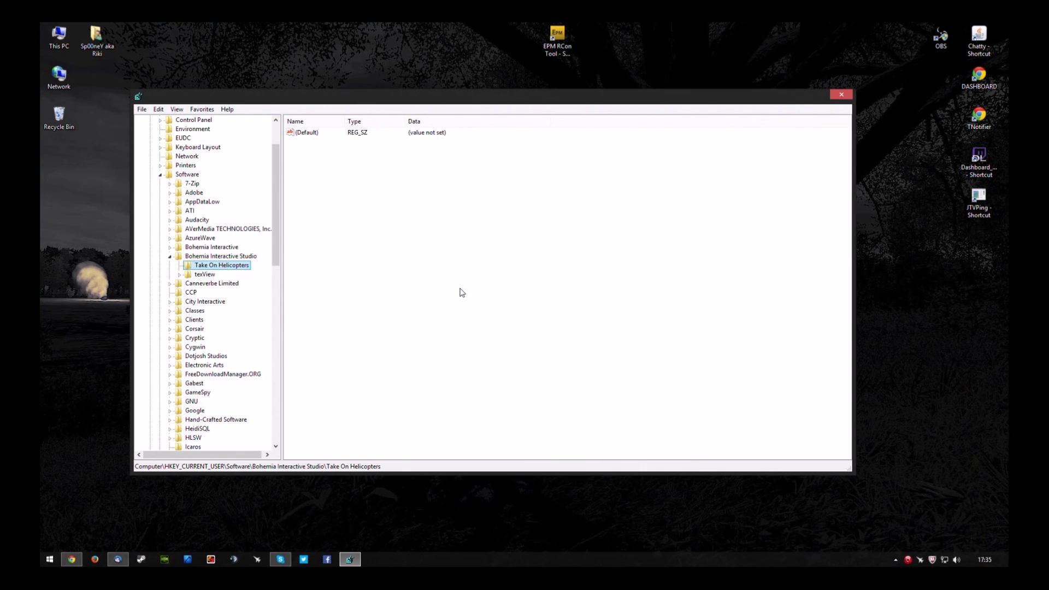
left_click(841, 95)
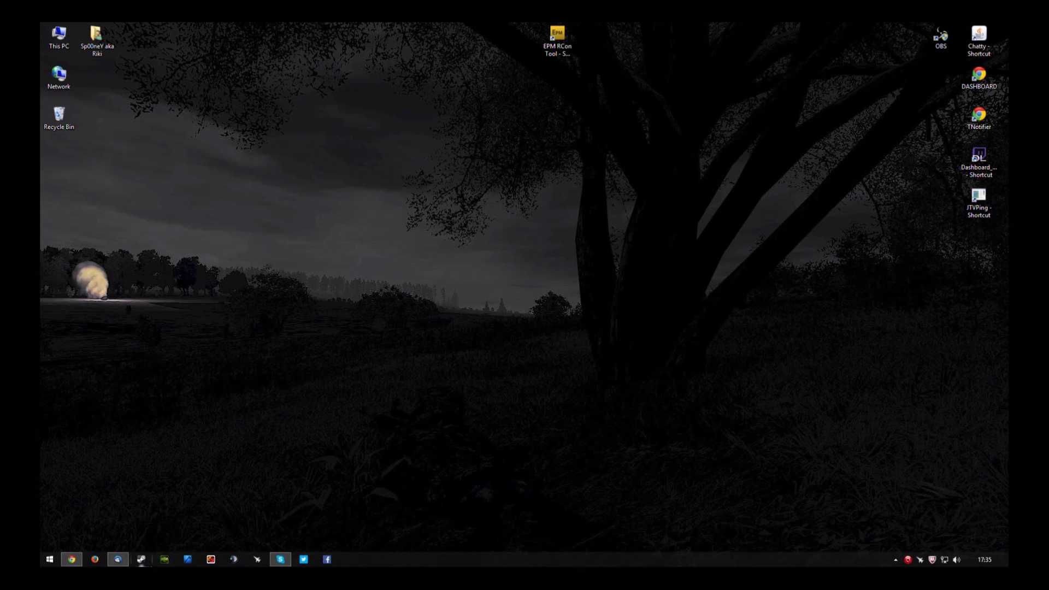
- Switch to Steam and set the automatic updates of Arma 2: Operation Arrowhead to "Do not automatically update this game"
left_click(141, 559)
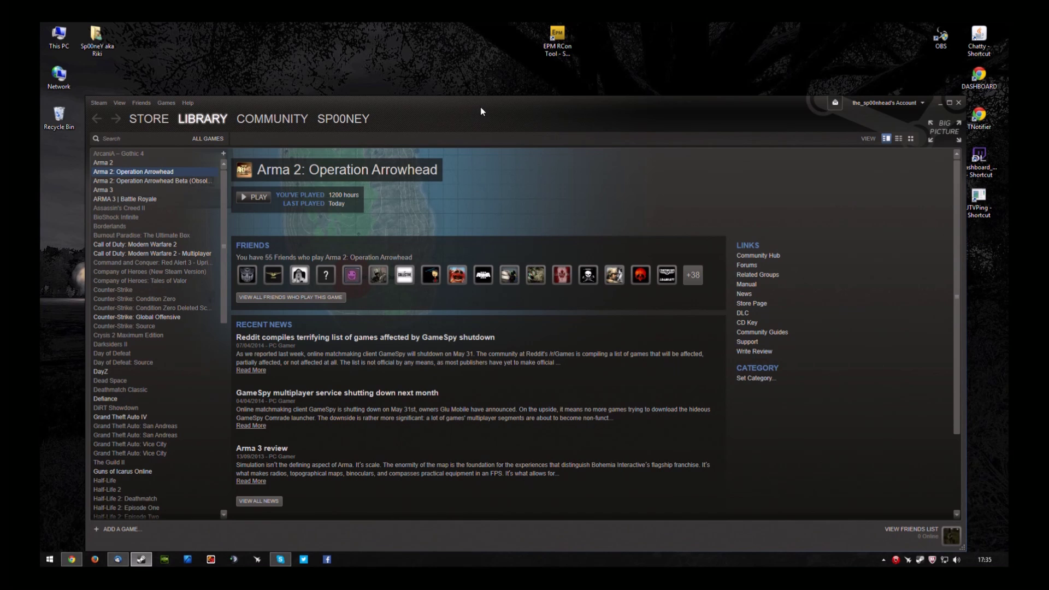
left_click_drag(481, 109, 461, 78)
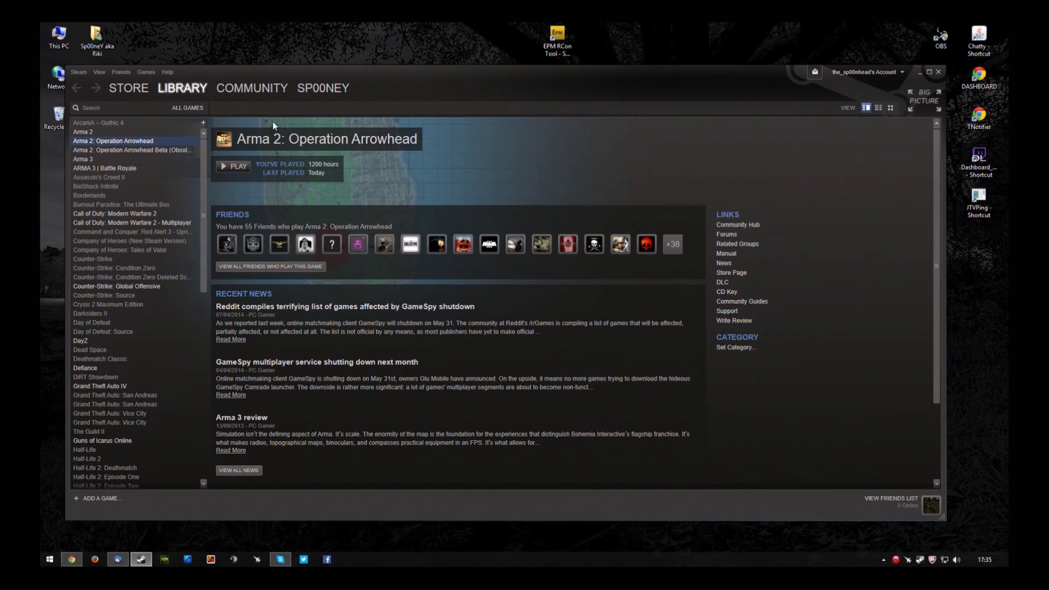
right_click(146, 142)
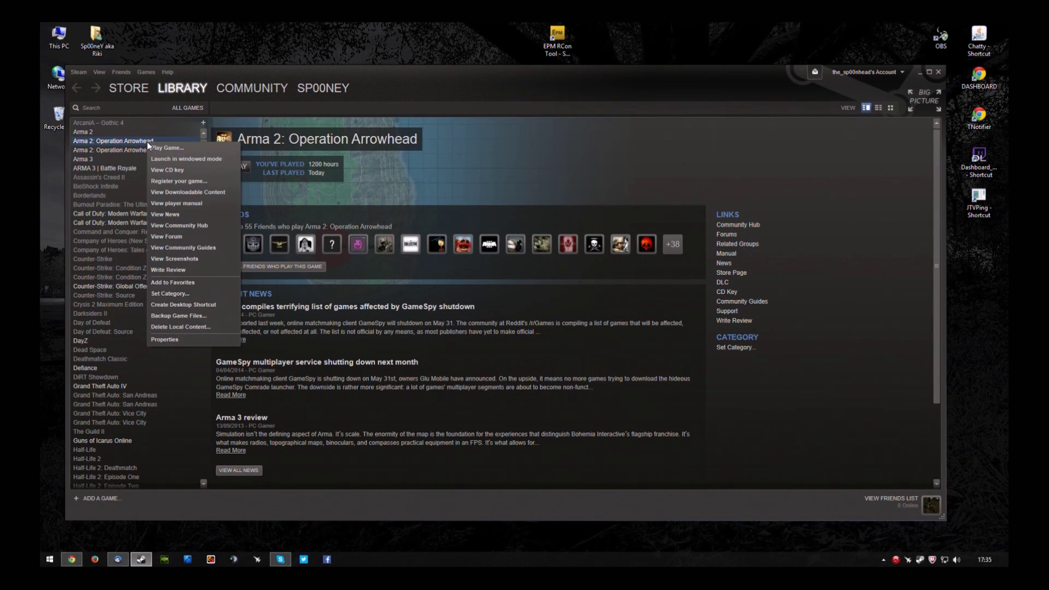
left_click(188, 341)
left_click(420, 177)
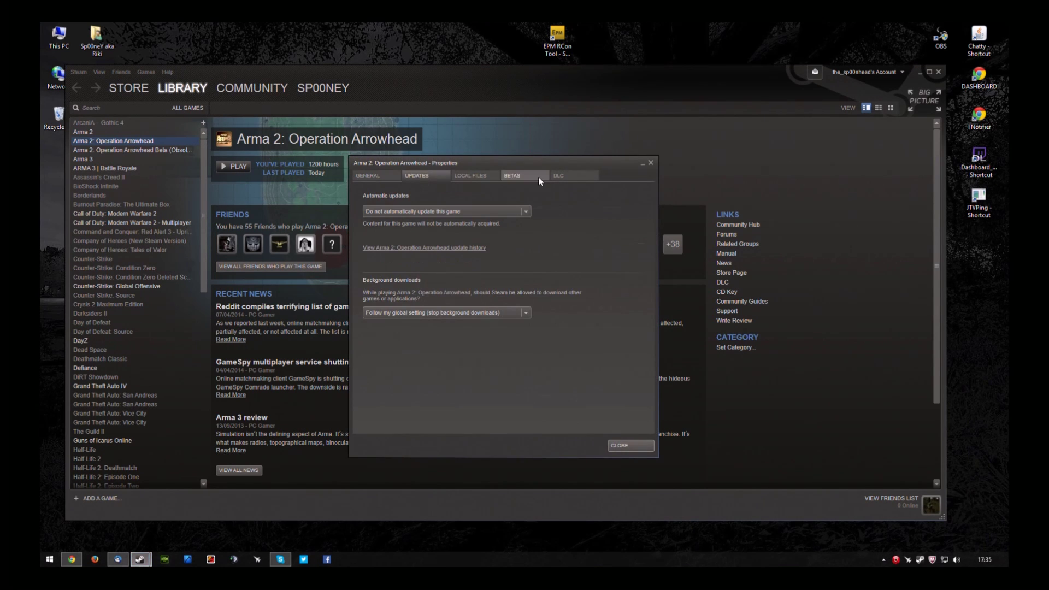
left_click(527, 212)
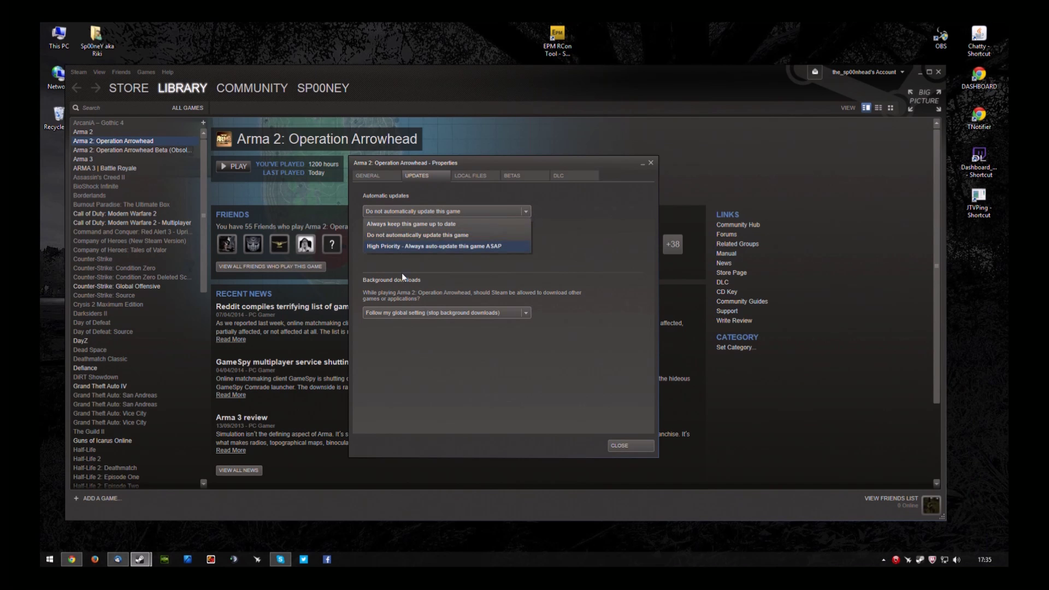
left_click(413, 235)
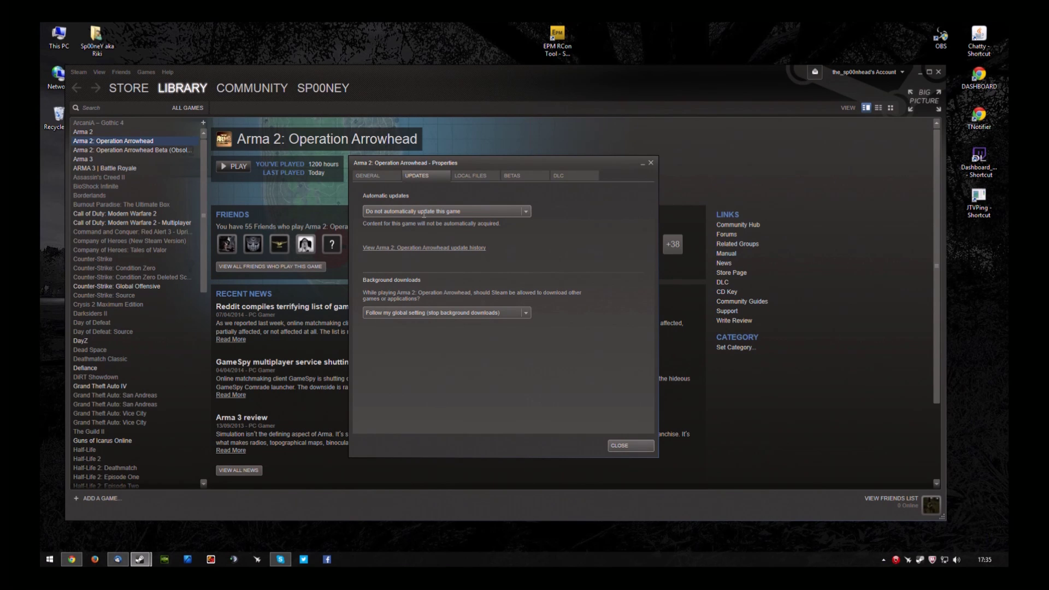
- Verify the integrity of the Arma 2: Operation Arrowhead game cache and close the game's properties
left_click(473, 176)
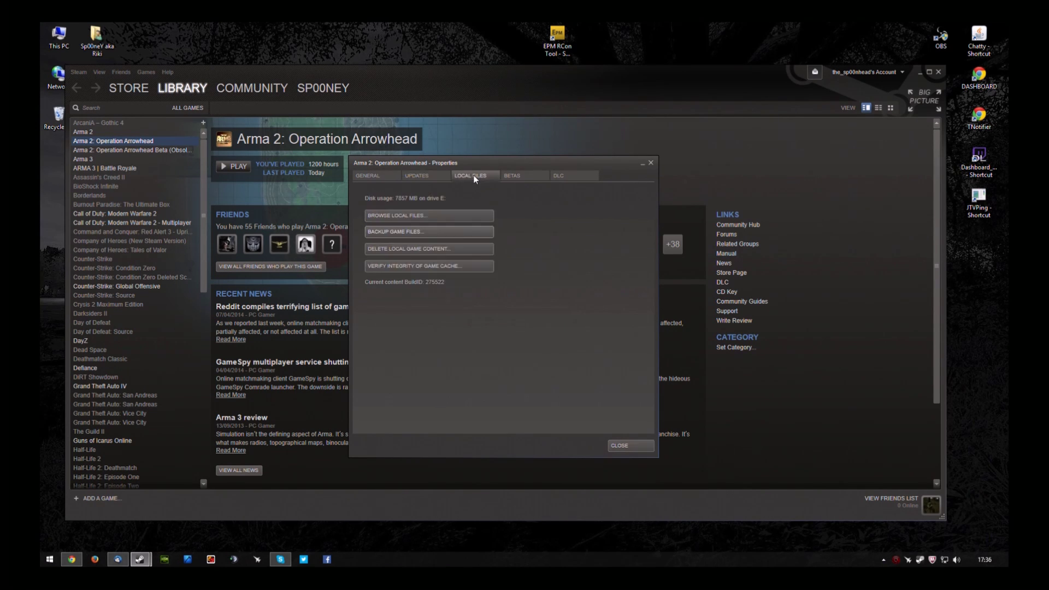
left_click(413, 267)
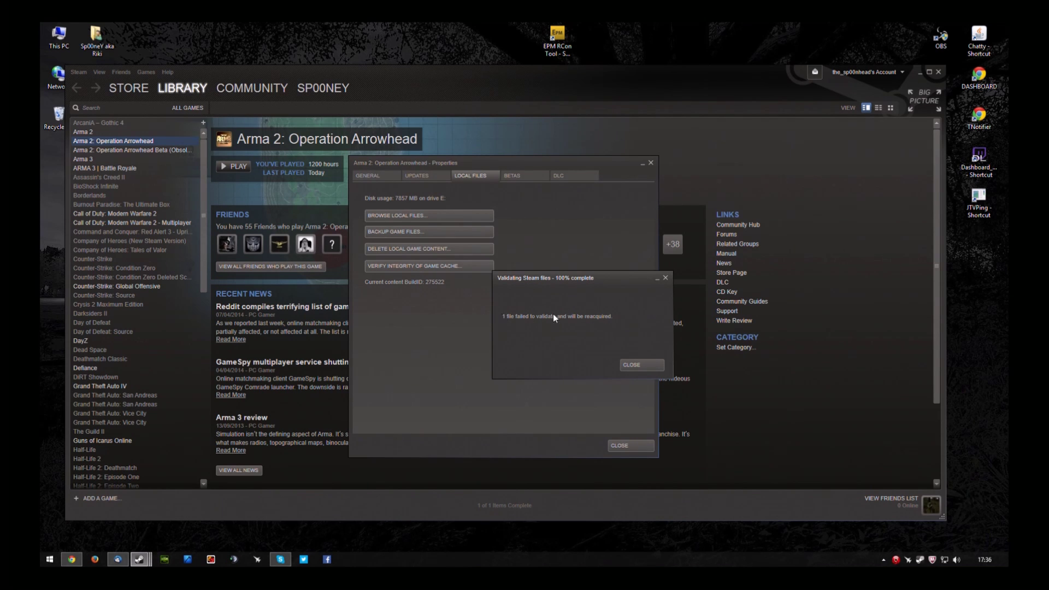
left_click(651, 367)
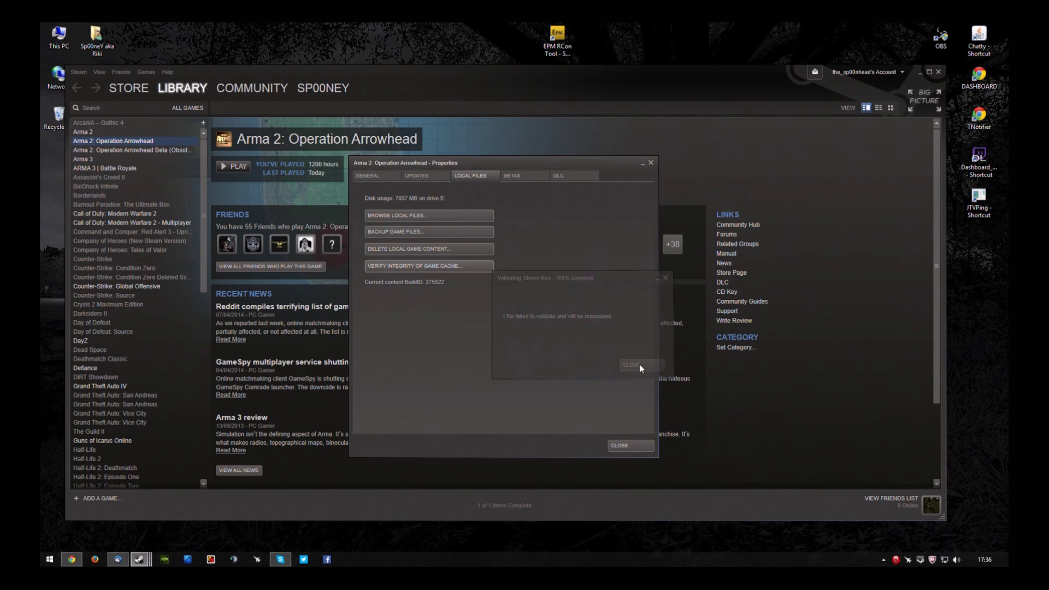
left_click(621, 445)
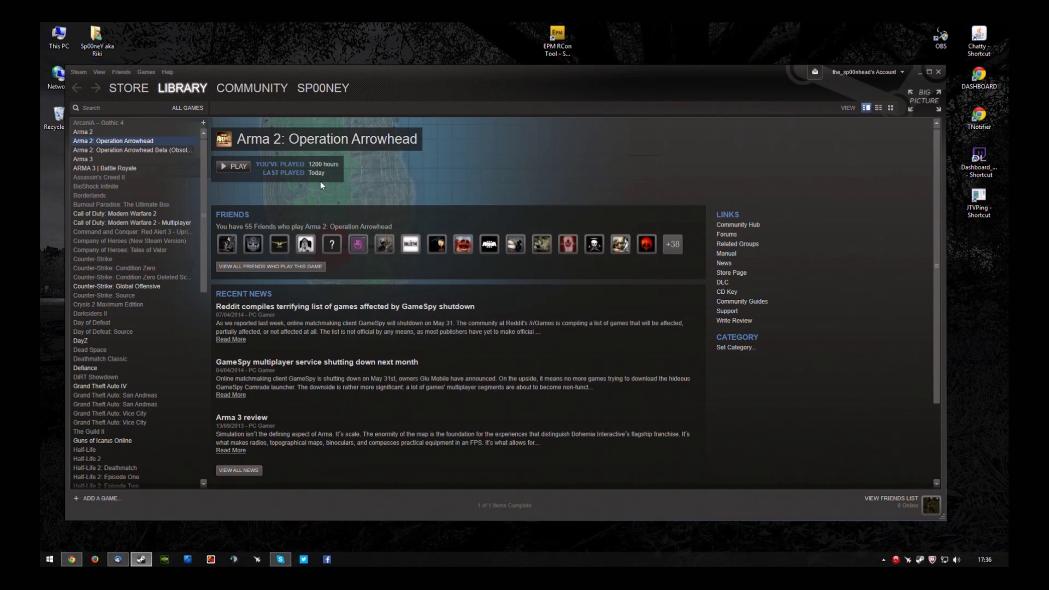
- Launch Arma 2 from the Steam library
left_click(106, 133)
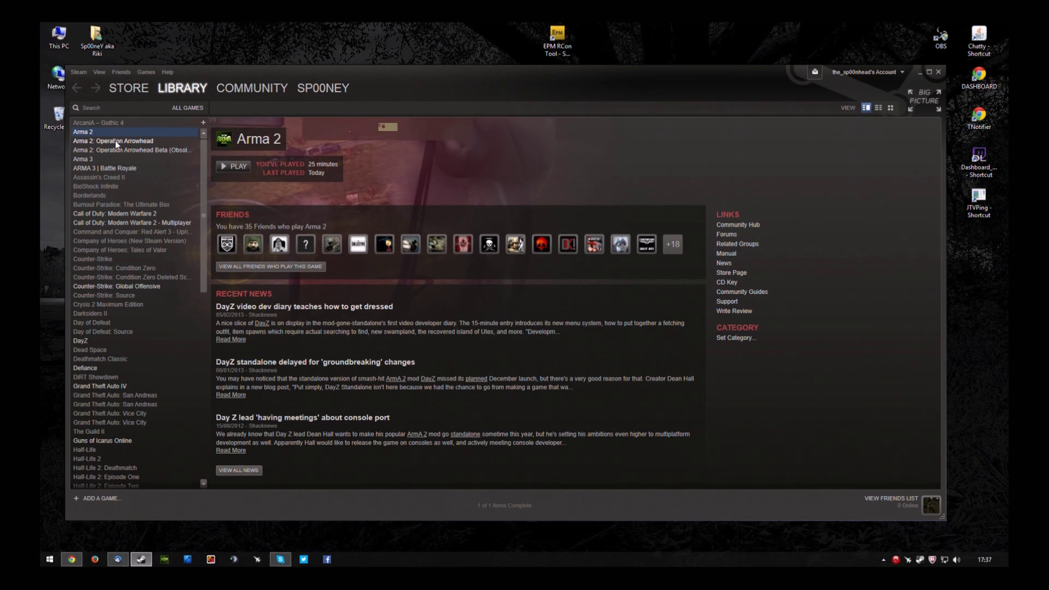
left_click(232, 168)
left_click(532, 321)
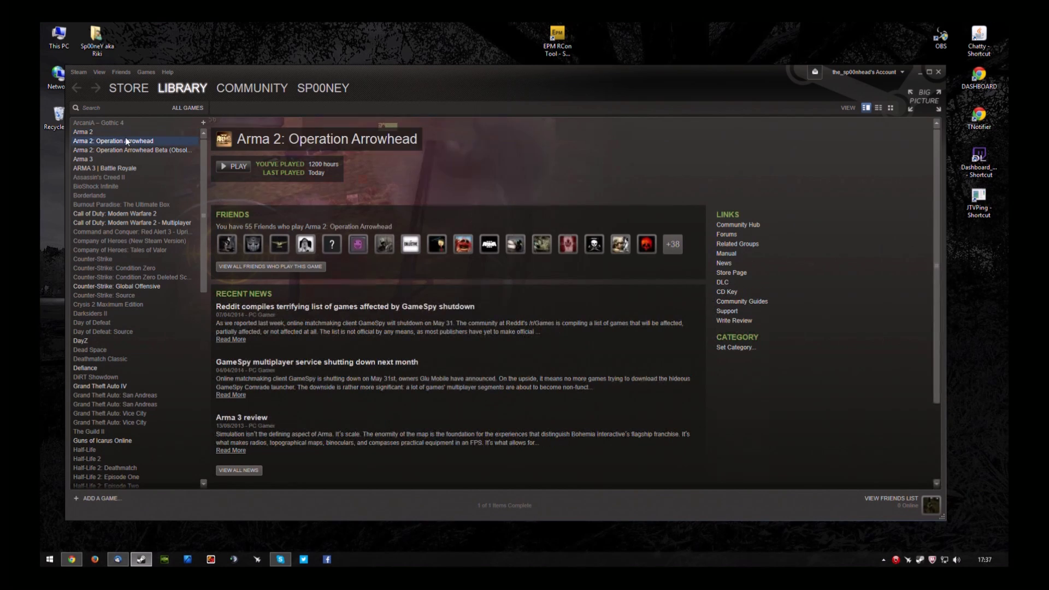
- Launch Arma 2: Operation Arrowhead in its regular play mode, and close the Steam window after the game has been exited
left_click(237, 166)
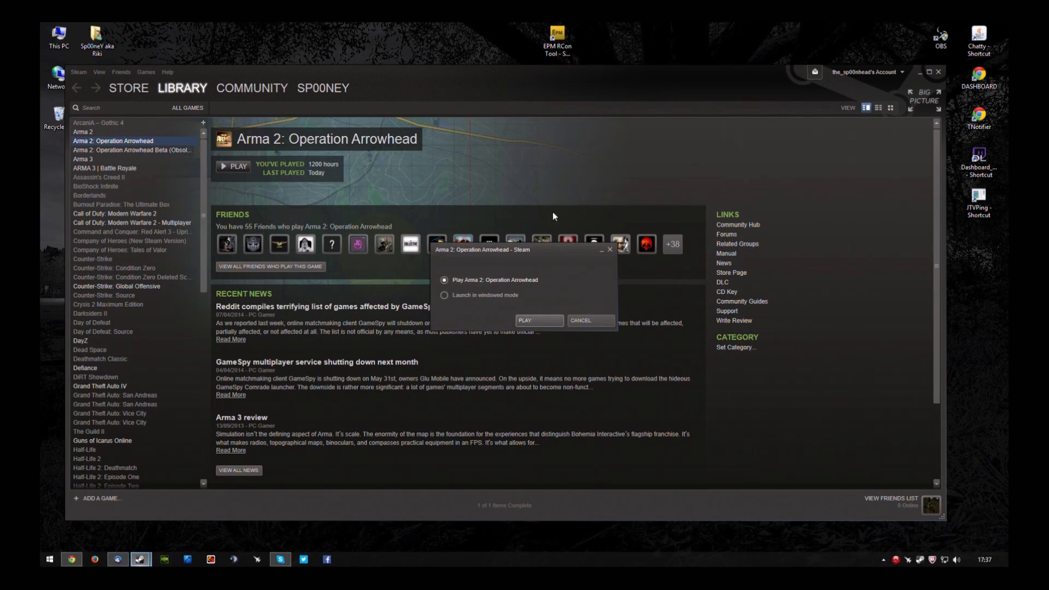
left_click(551, 318)
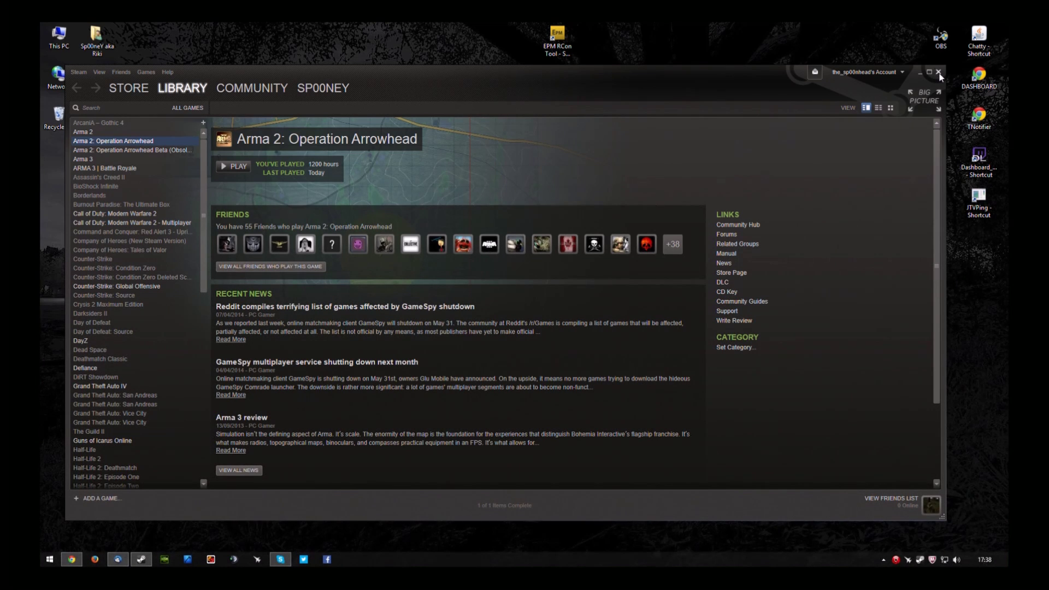
left_click(938, 72)
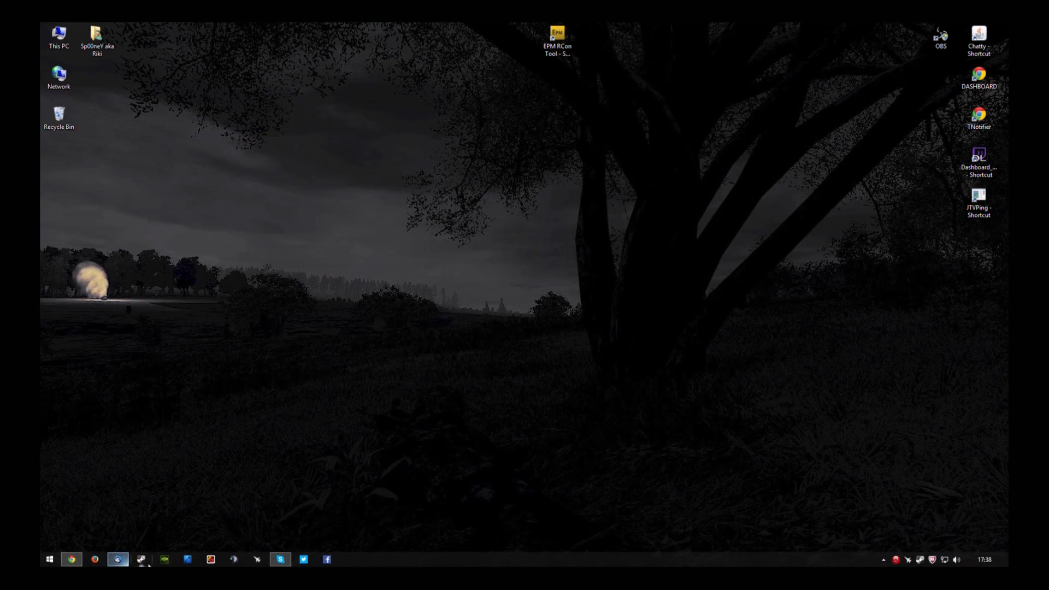
- Switch to DayZ Commander and choose version 103718 for Arma 2 in the install/update settings
left_click(187, 559)
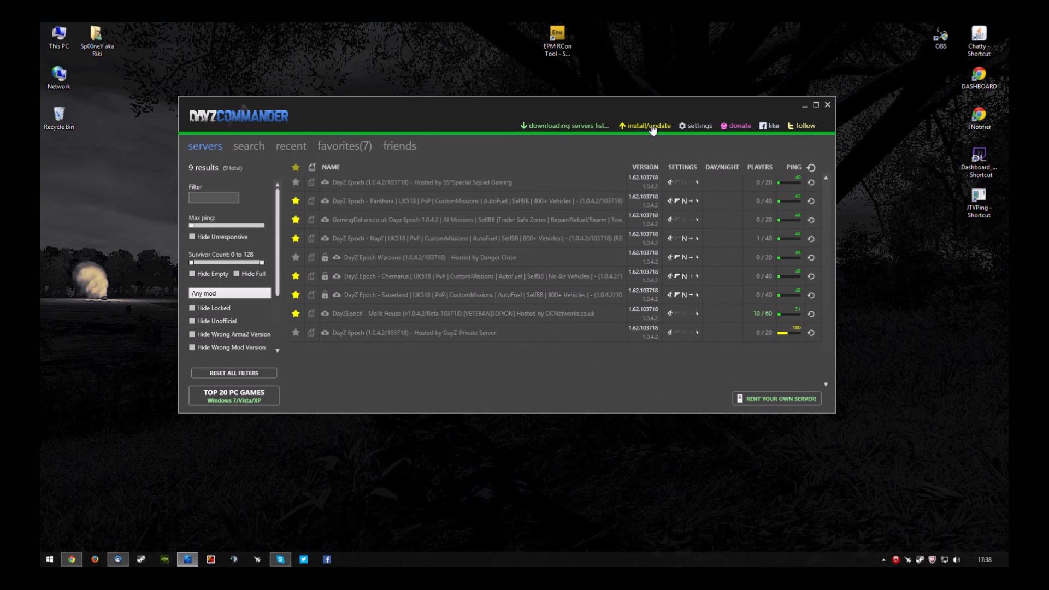
left_click(653, 125)
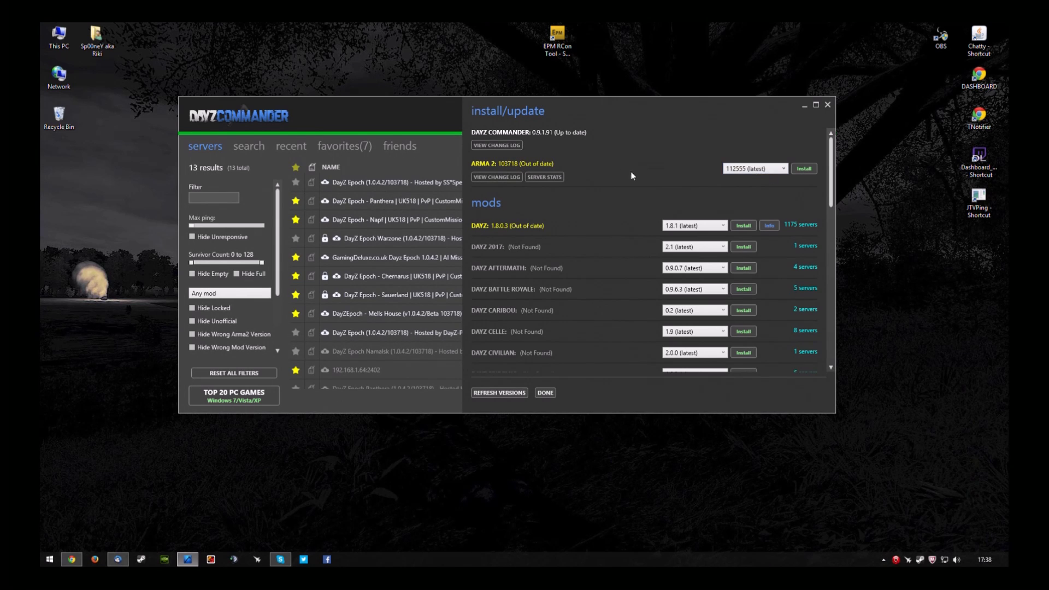
left_click(749, 171)
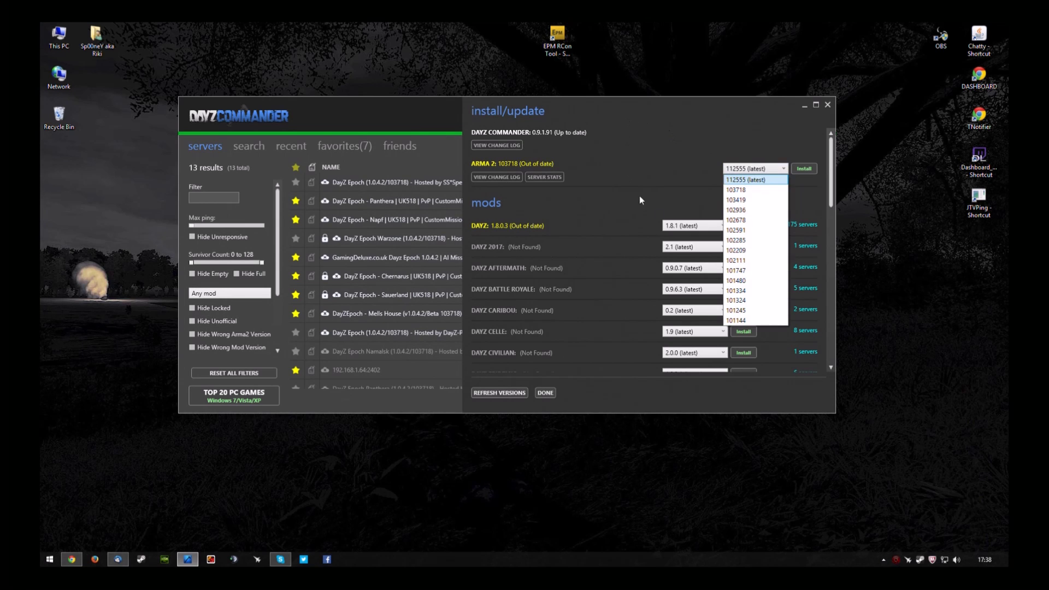
left_click(743, 190)
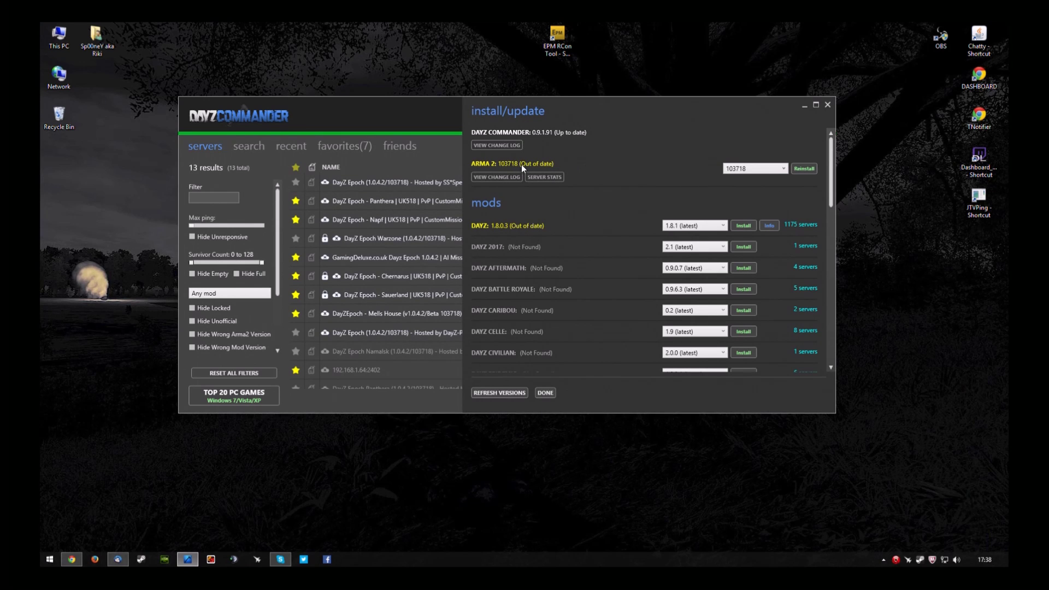
left_click(546, 394)
- Show the favorite servers and refresh their information
left_click(352, 146)
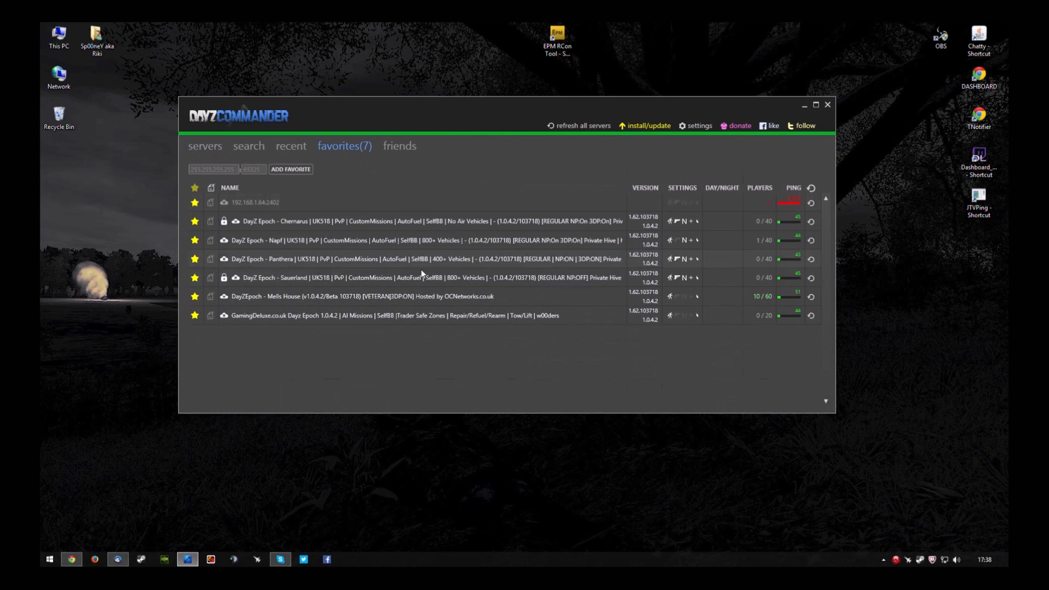
left_click(813, 187)
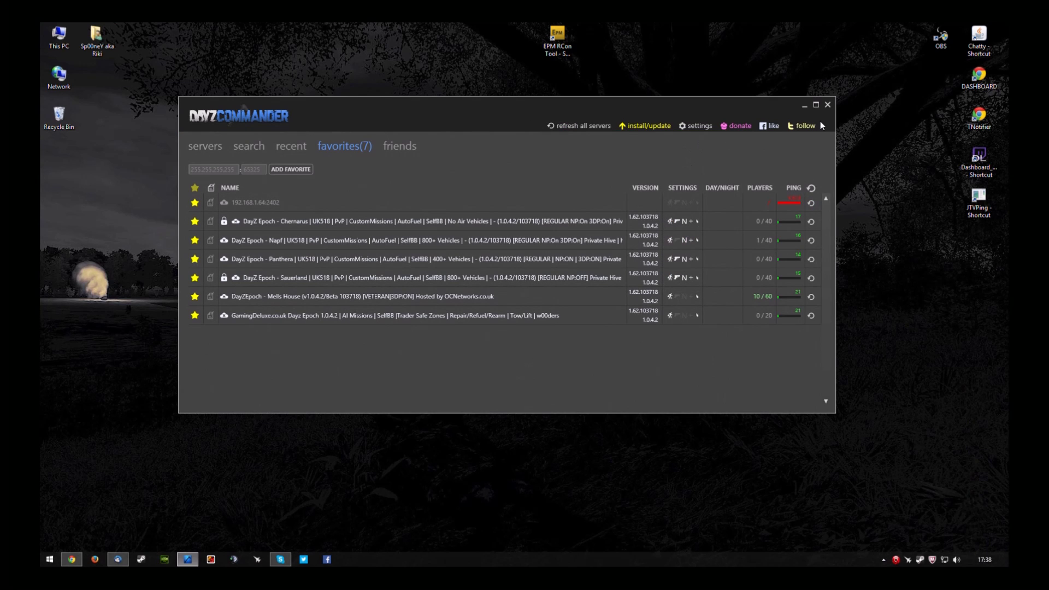
- Start reinstalling Arma 2 version 103718 from the install/update settings and agree to install the ARMA2 OA beta patch
left_click(649, 126)
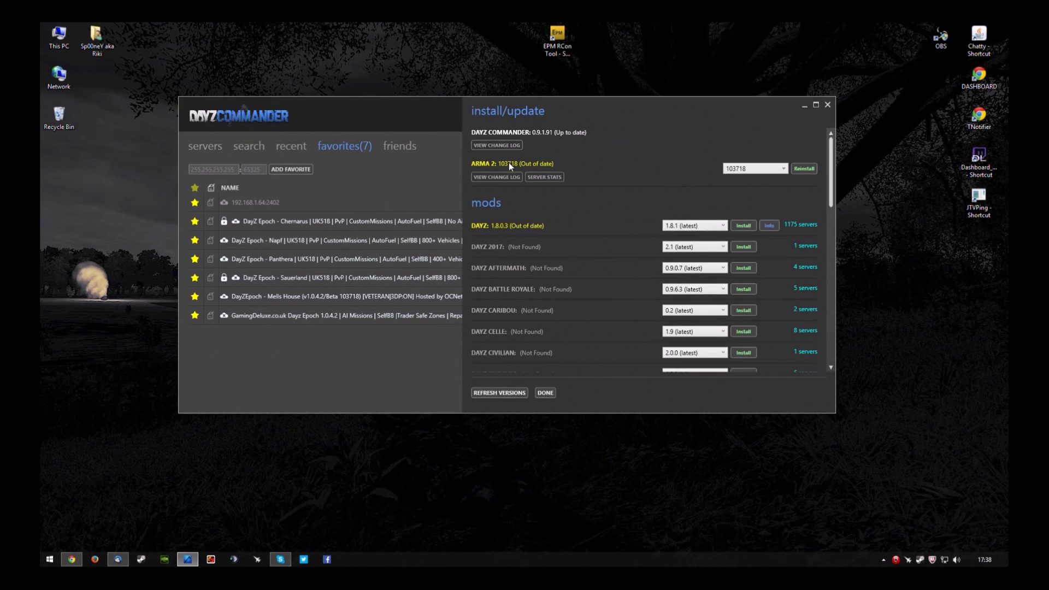
left_click(757, 169)
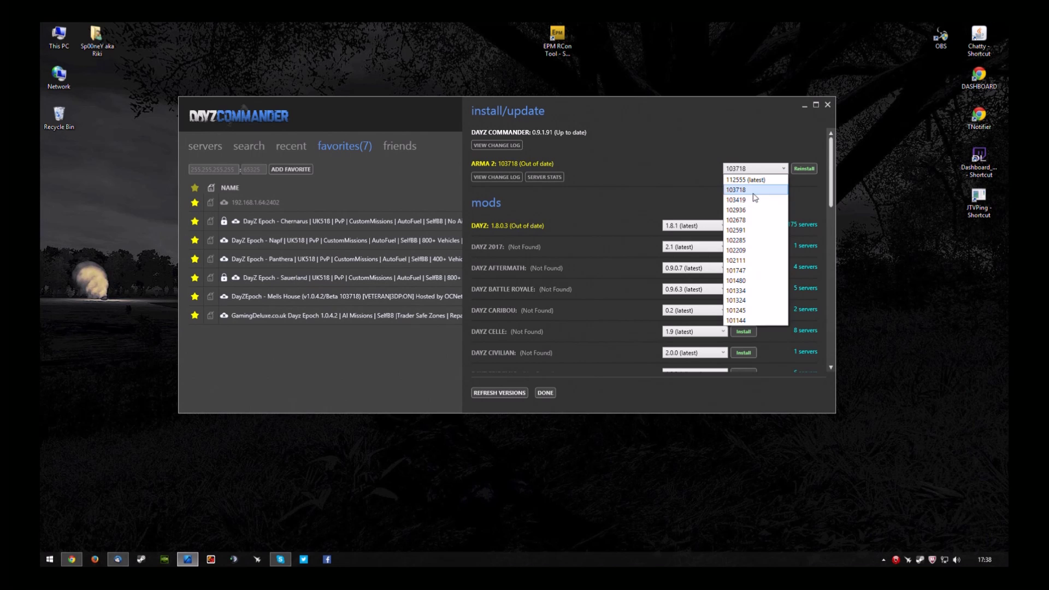
left_click(753, 191)
left_click(803, 168)
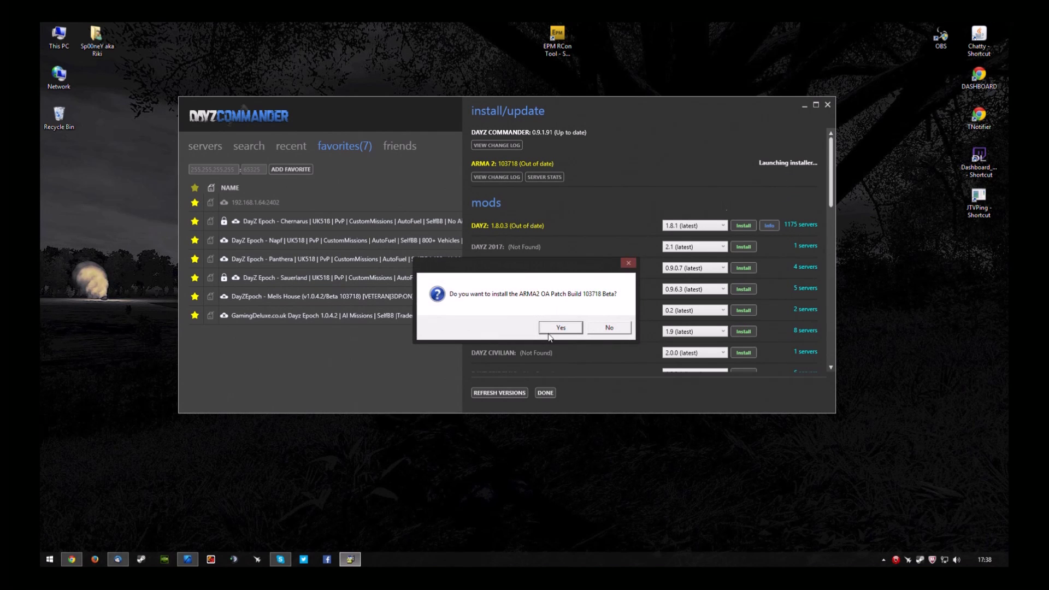
left_click(572, 328)
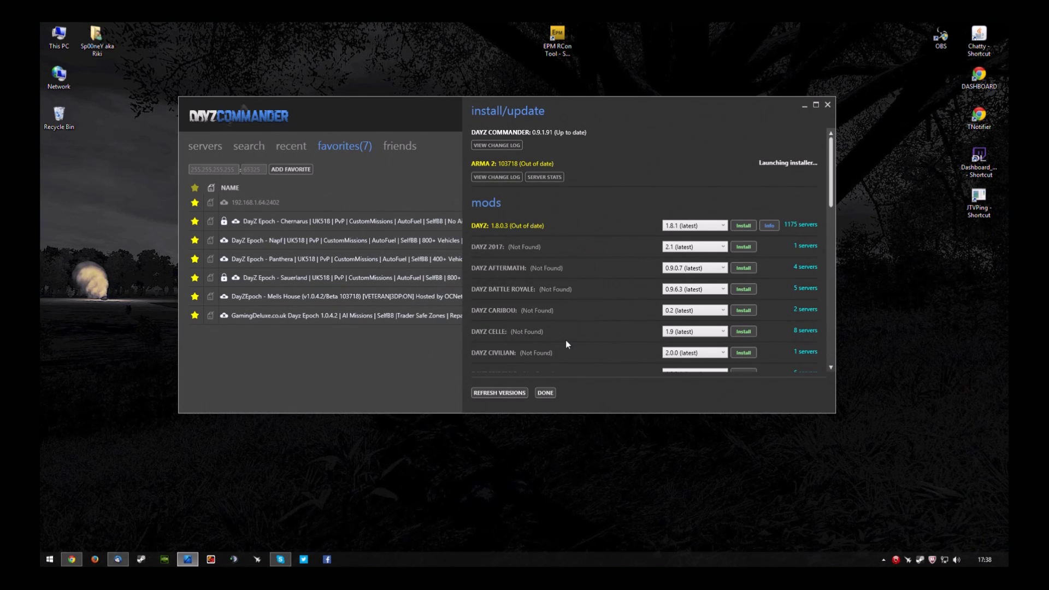
- Dismiss the CD key error, bring up the patch installer, highlight the last line of its log and close it
left_click(568, 344)
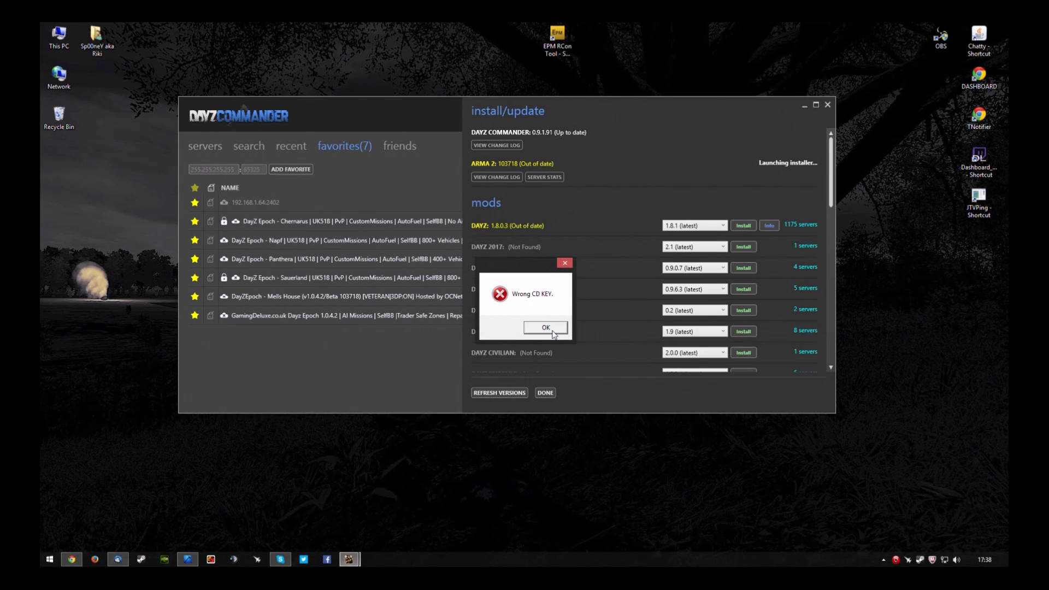
left_click(546, 328)
left_click(353, 553)
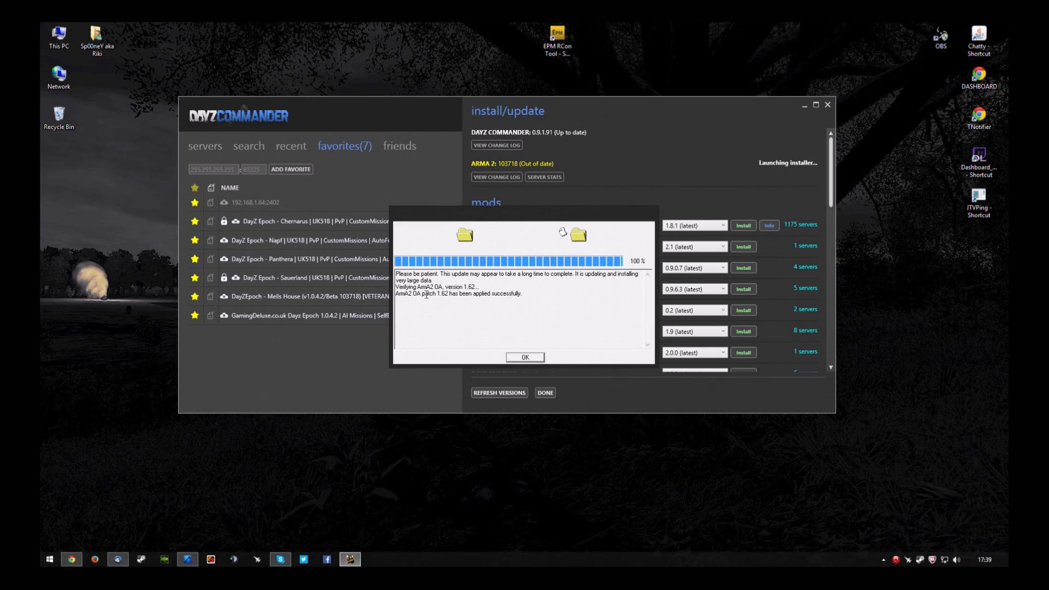
left_click_drag(408, 293, 505, 300)
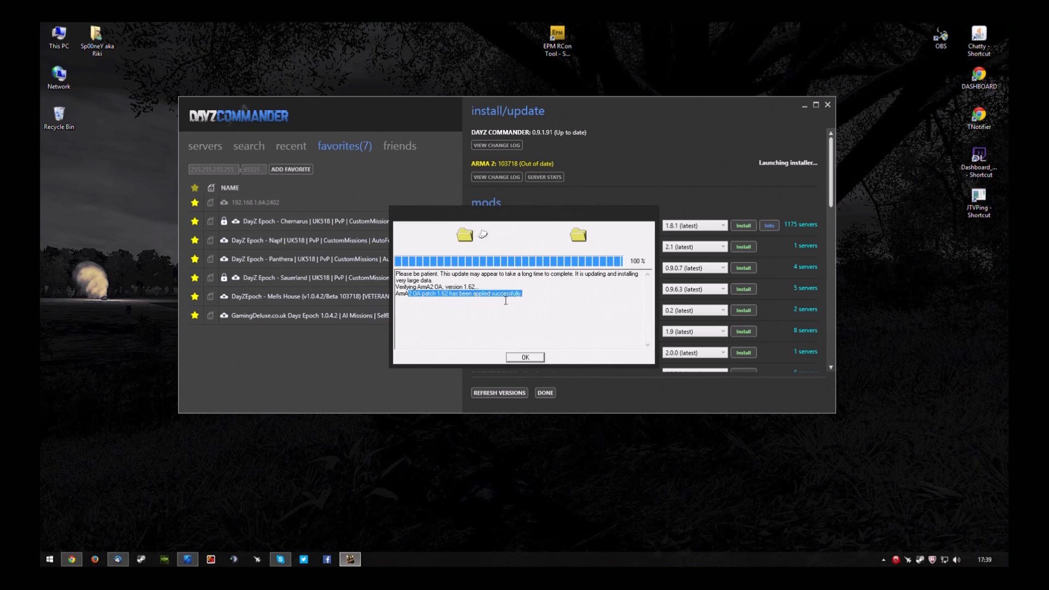
left_click(523, 299)
left_click(525, 358)
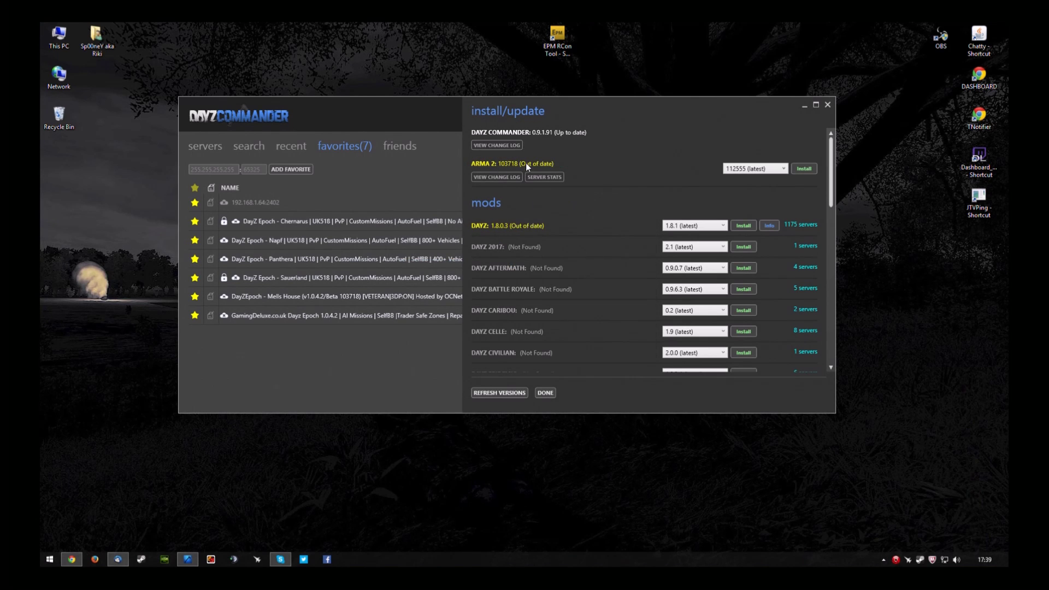
- Leave the install/update settings and close DayZ Commander
left_click(546, 393)
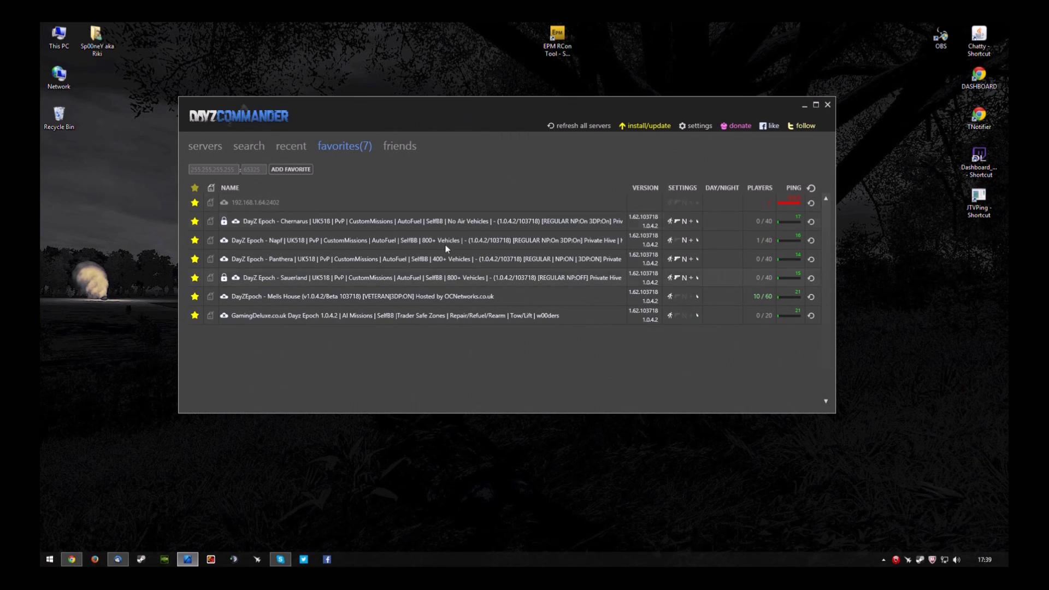
left_click(827, 105)
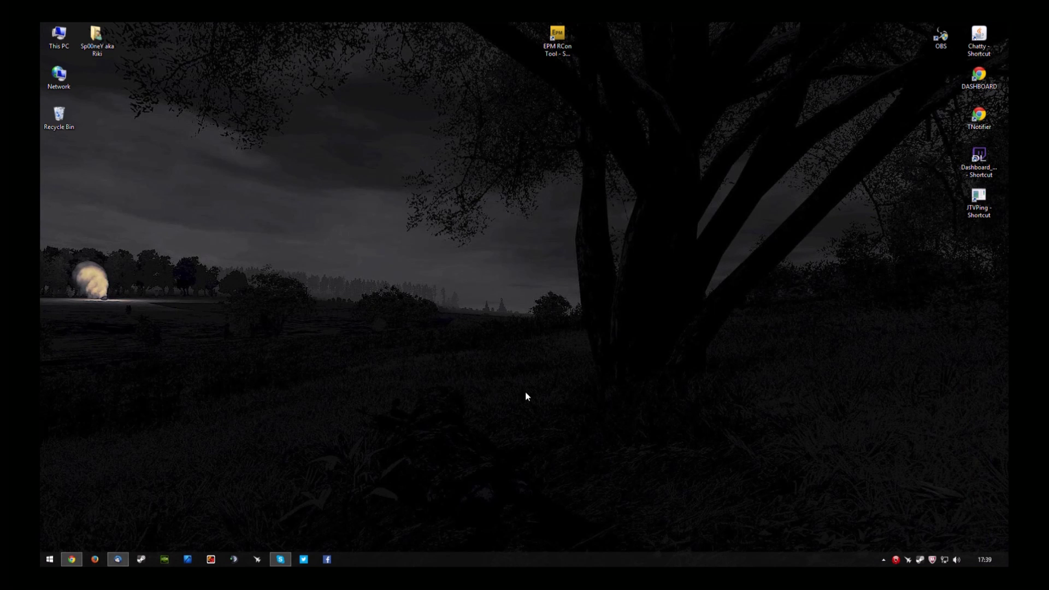